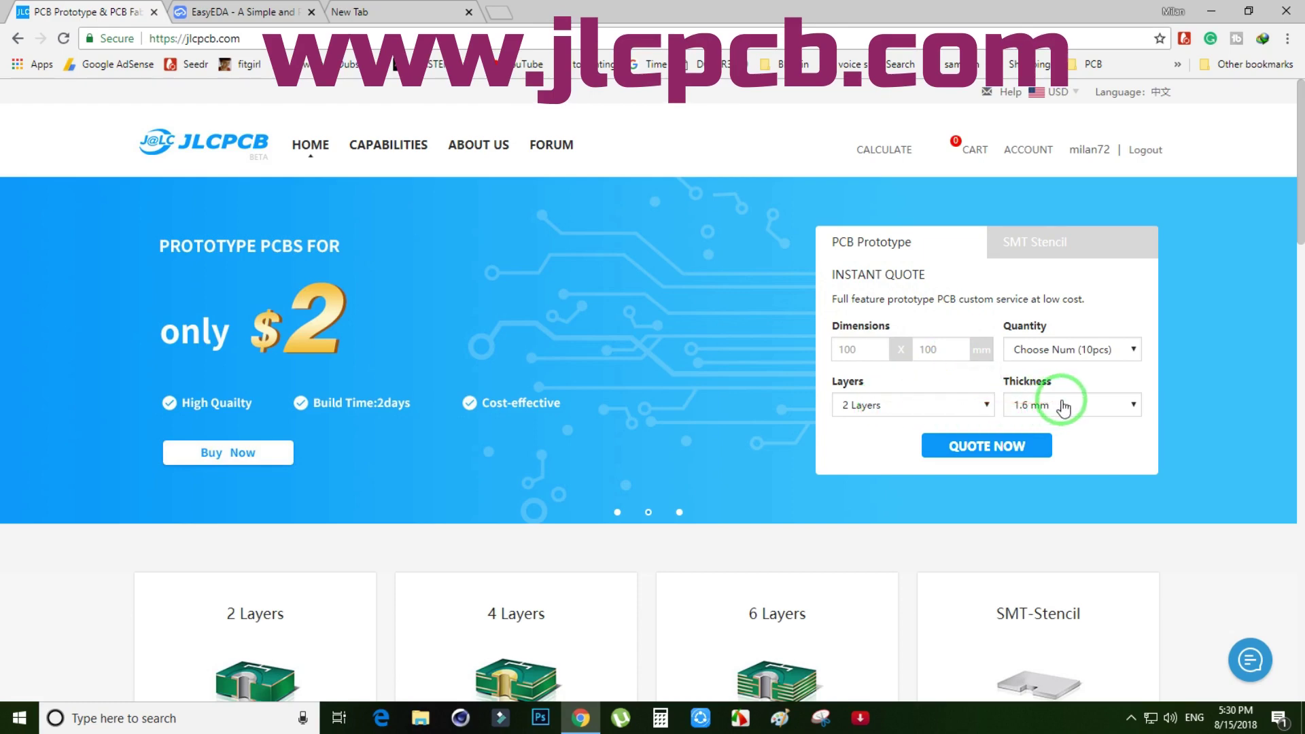
Open the JLCPCB PCB quote form showing a $2.00 total for 10 boards.
click(983, 448)
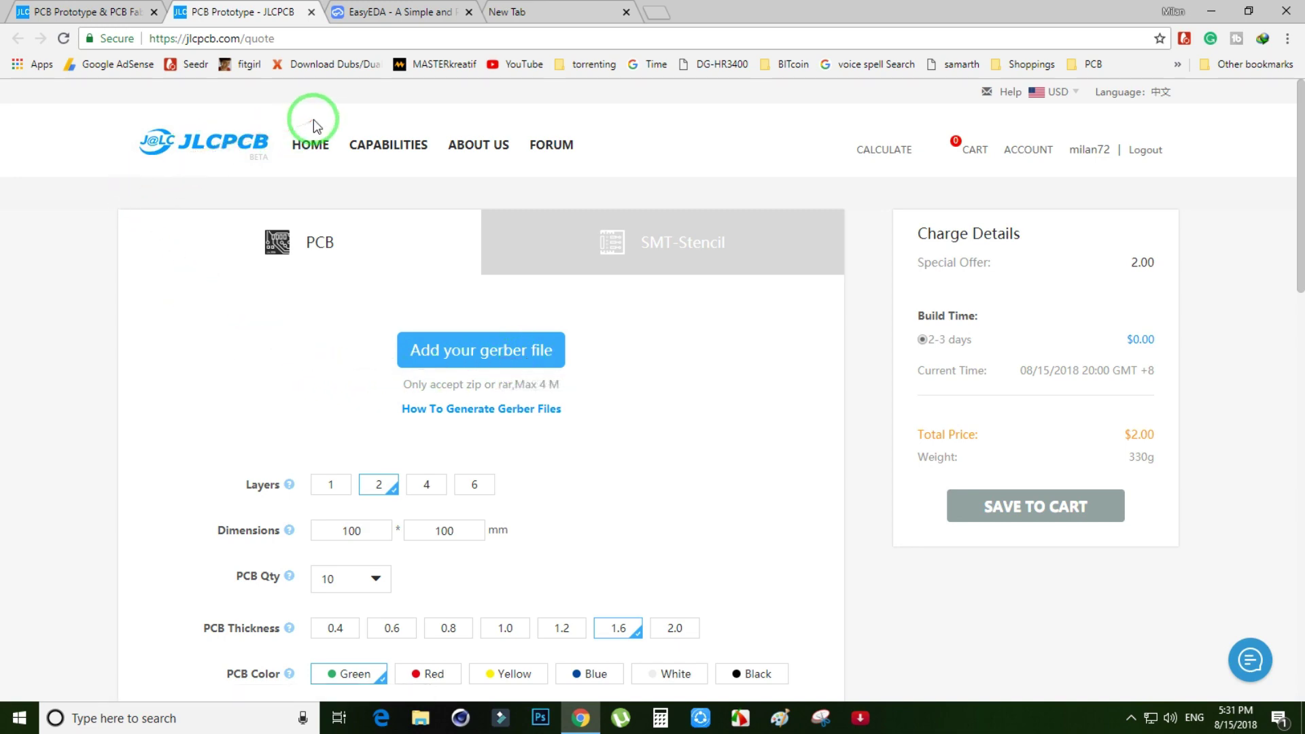
Switch to EasyEDA and inspect the 'for JLCPCB' 4017 schematic.
click(407, 14)
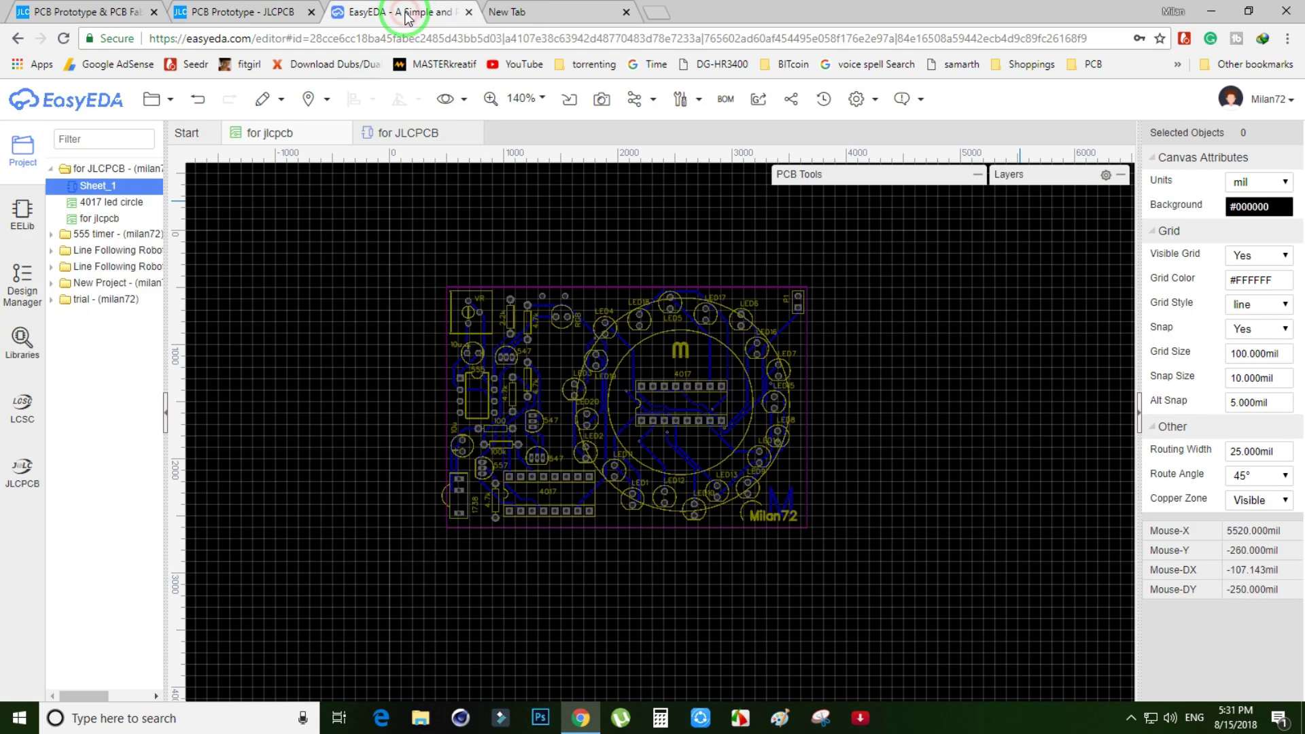
click(325, 99)
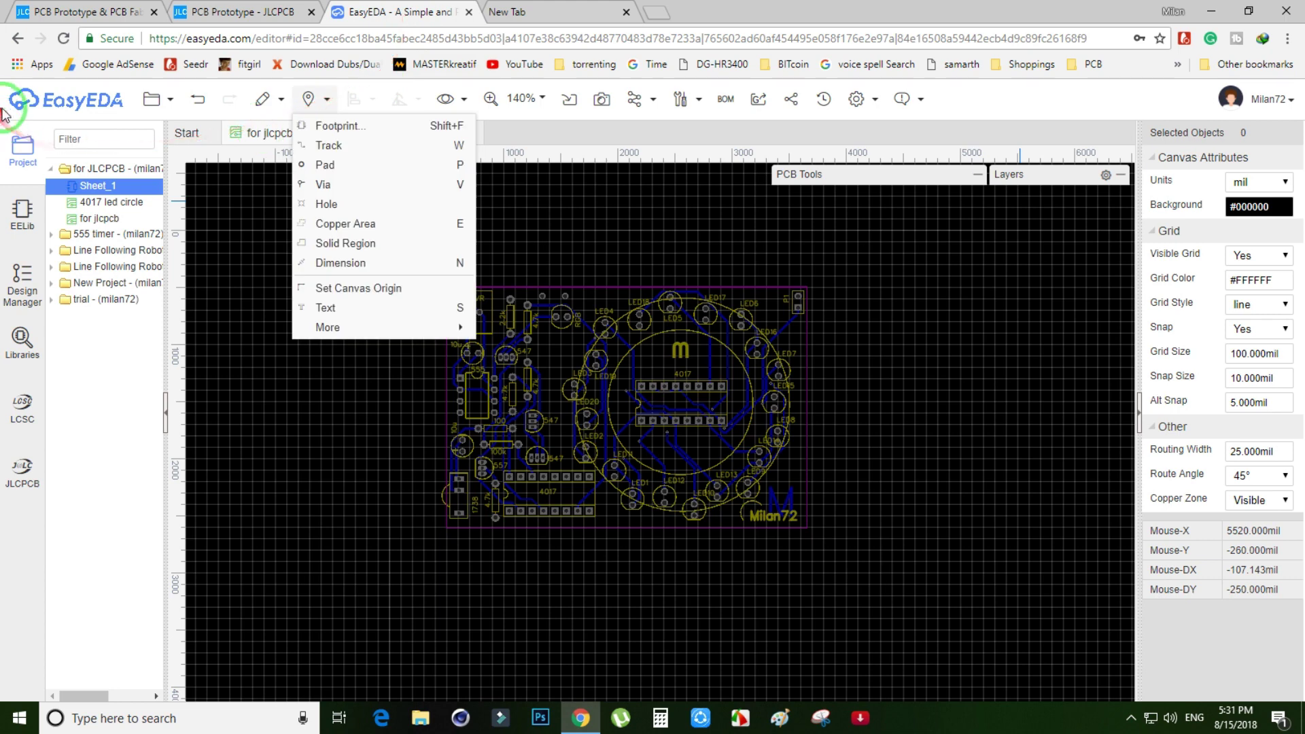
click(242, 211)
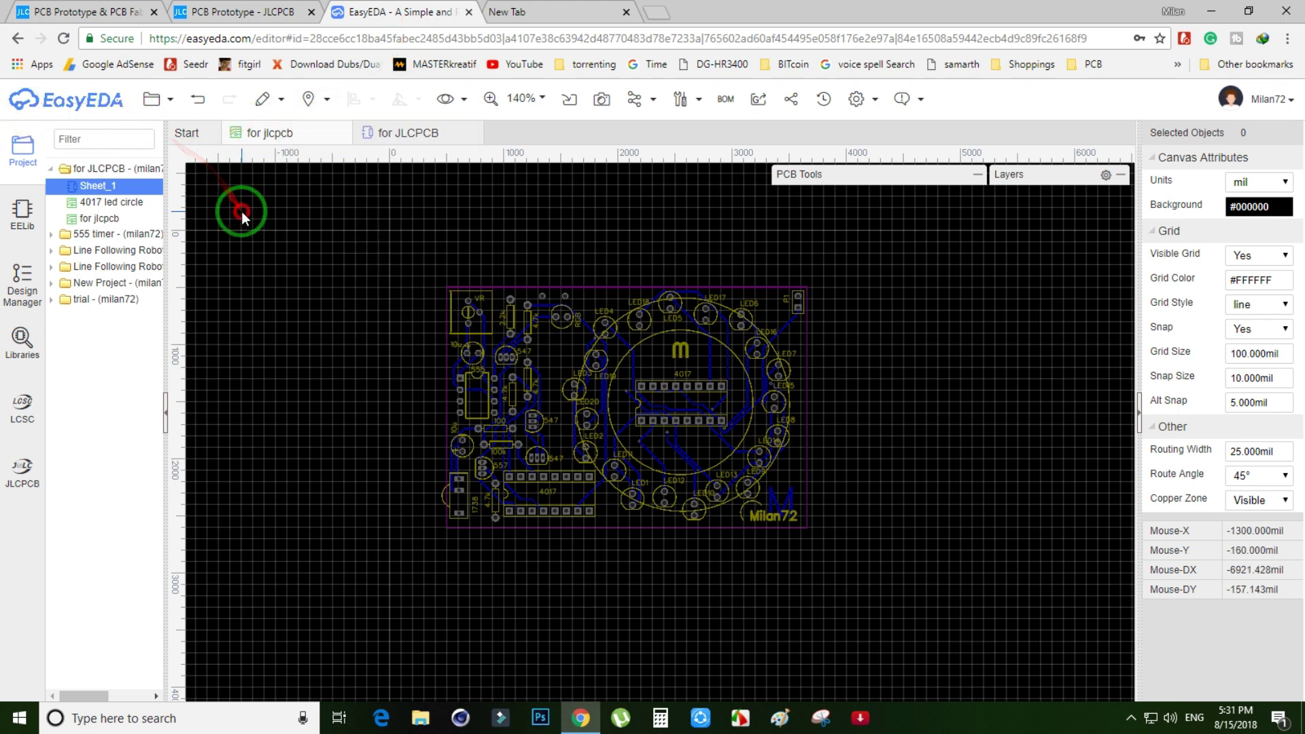
click(407, 134)
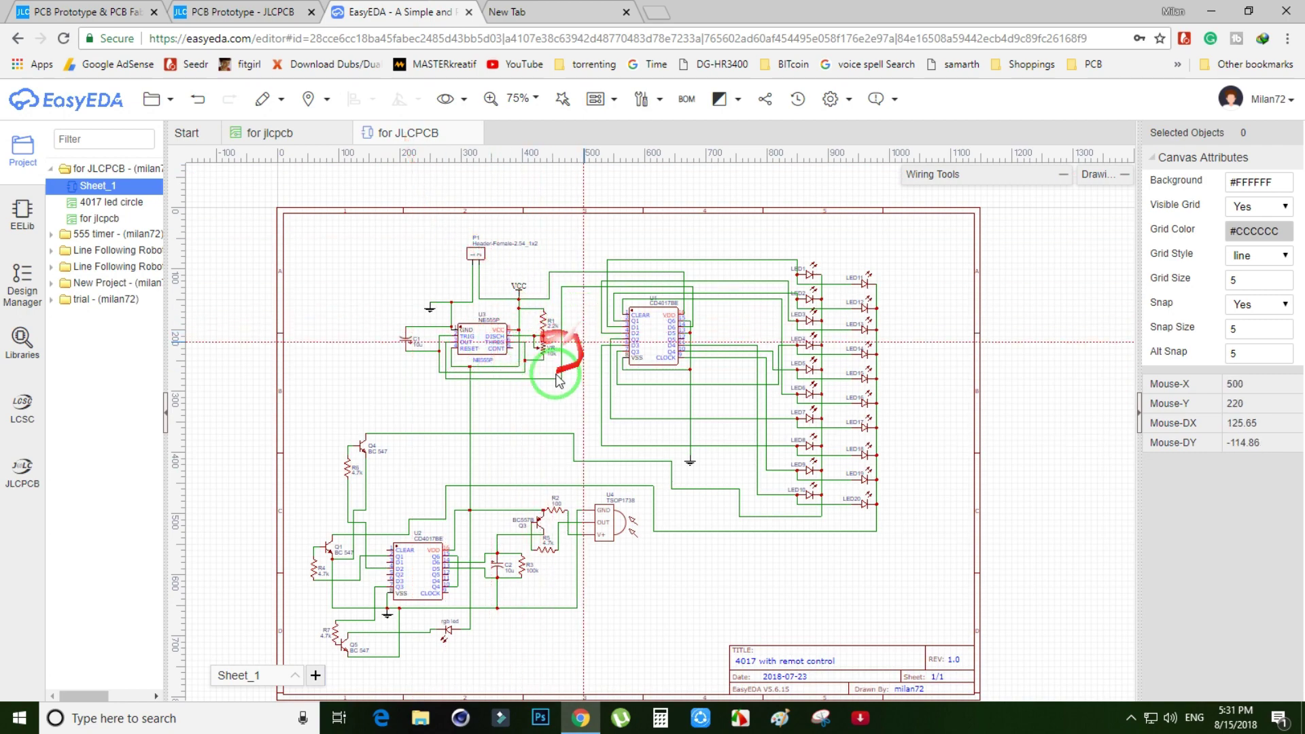
scroll(558, 367, up, 2)
scroll(582, 355, up, 2)
scroll(585, 361, down, 1)
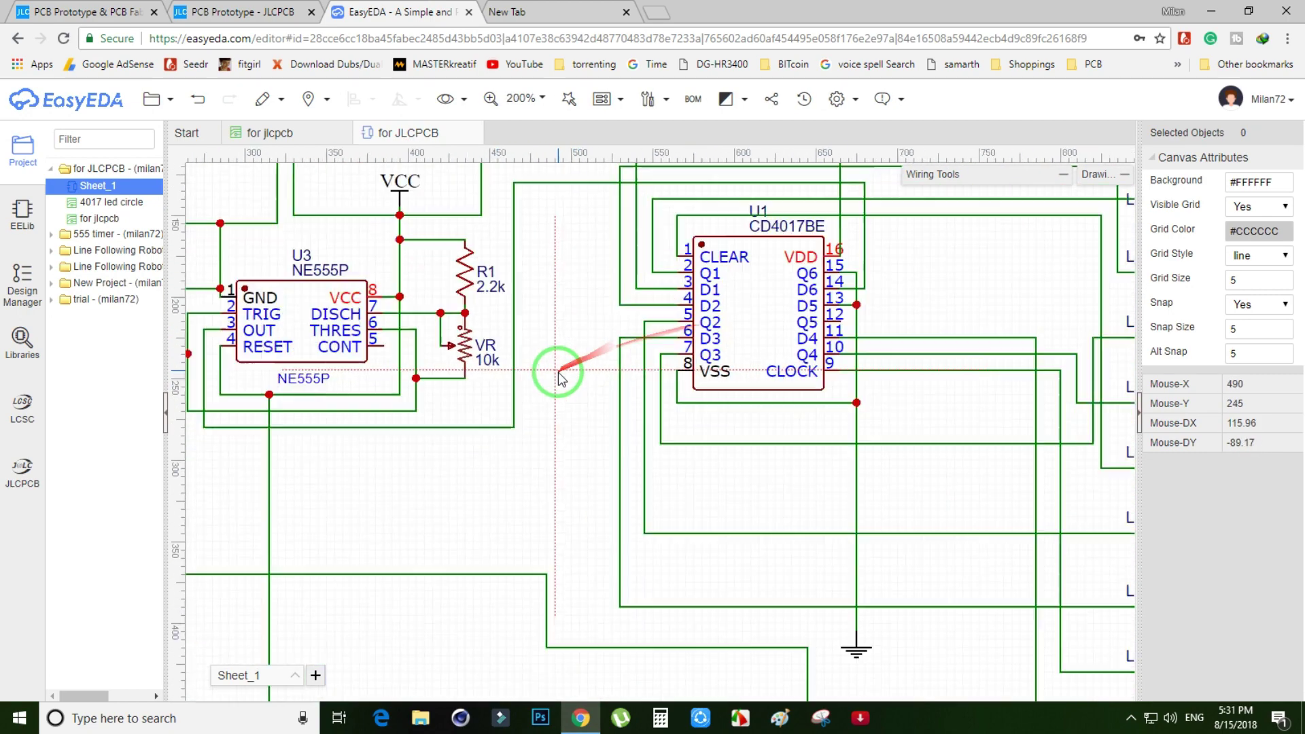
scroll(557, 373, down, 3)
scroll(845, 352, down, 3)
Return to the 'for jlcpcb' routed board layout and look it over.
click(272, 133)
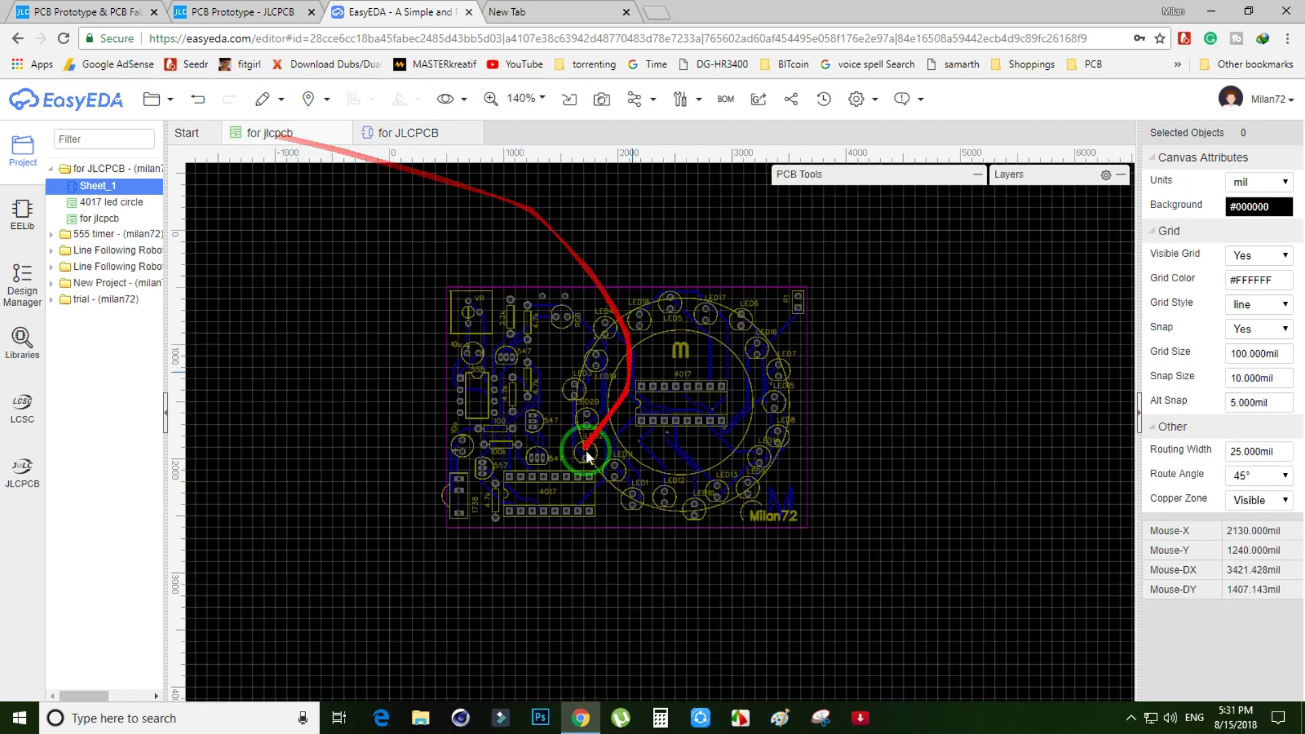
scroll(547, 320, up, 4)
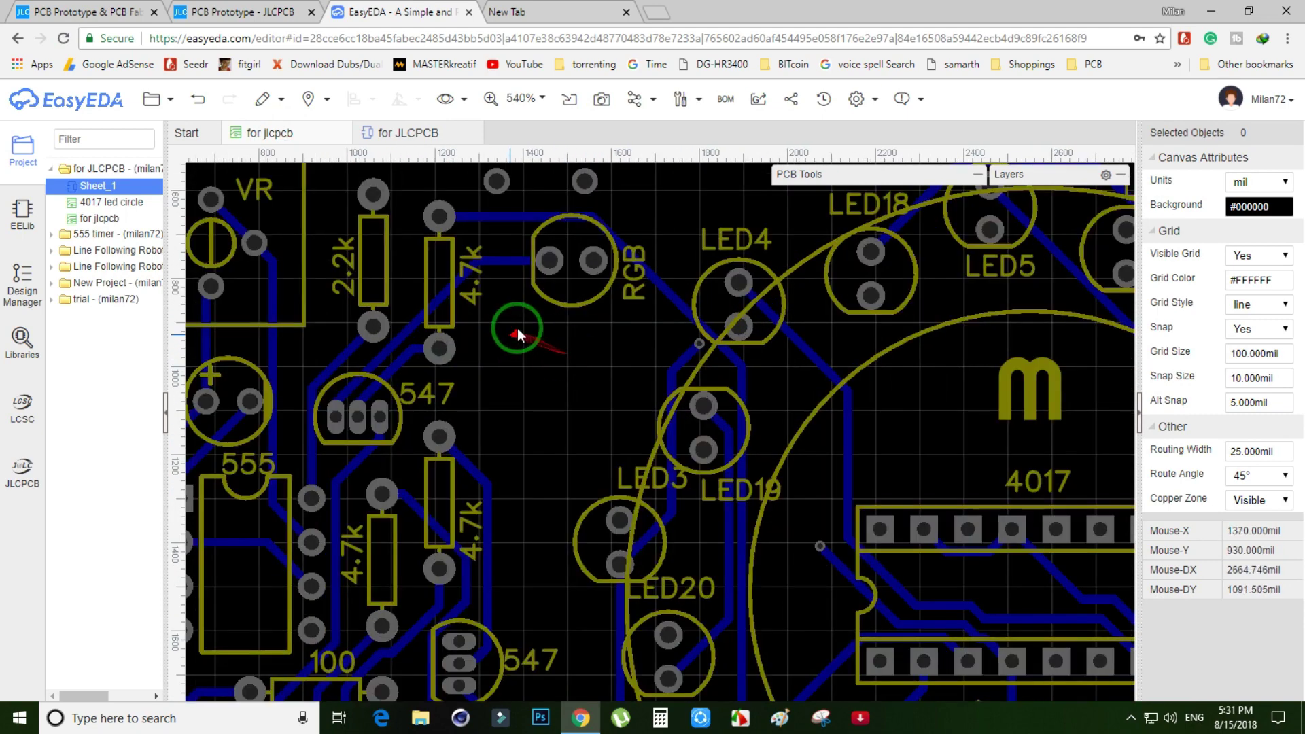
scroll(578, 329, down, 2)
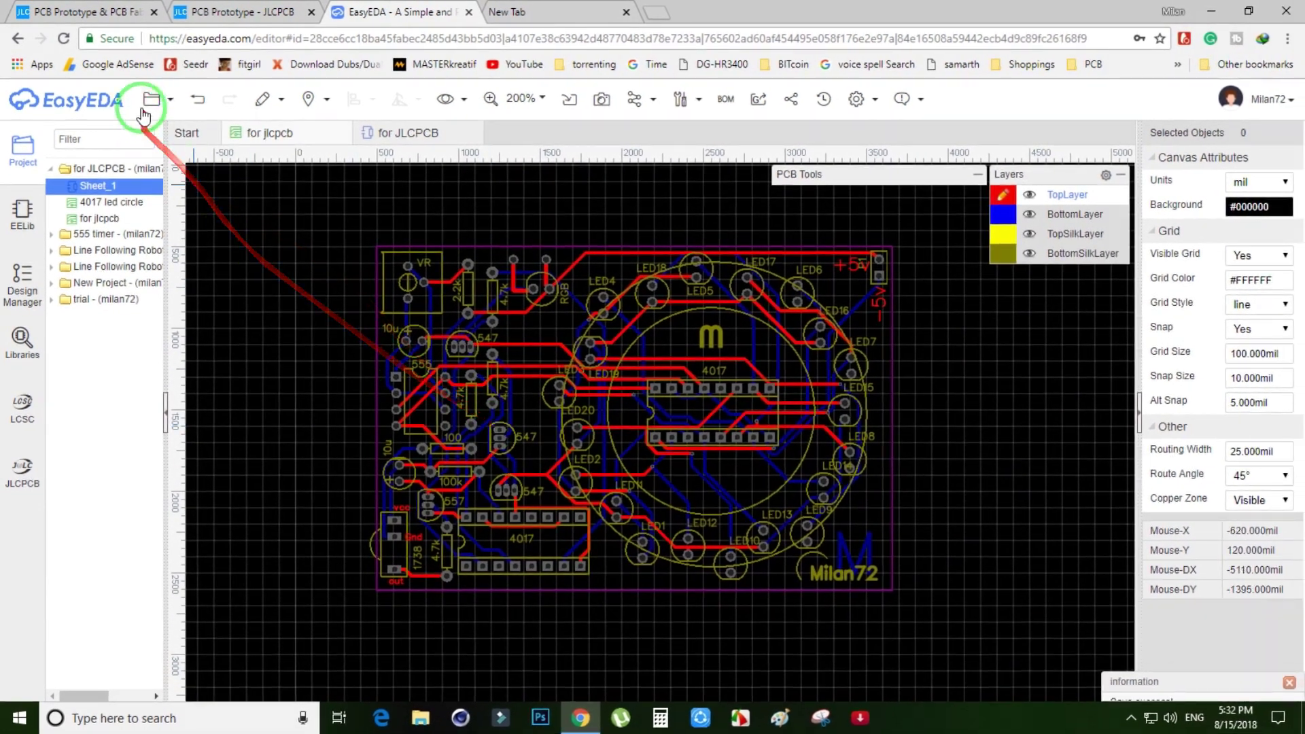
click(152, 100)
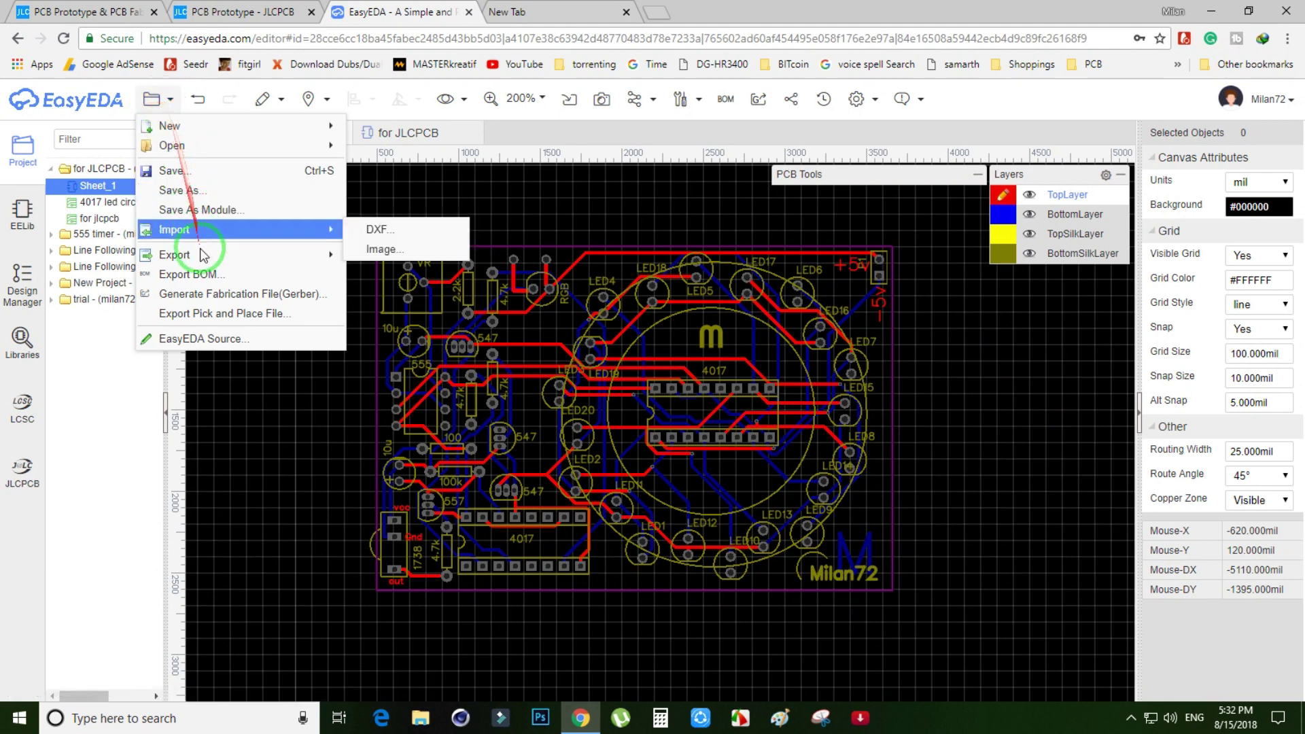
Generate the board's Gerber fabrication files and download the Gerber zip.
click(276, 299)
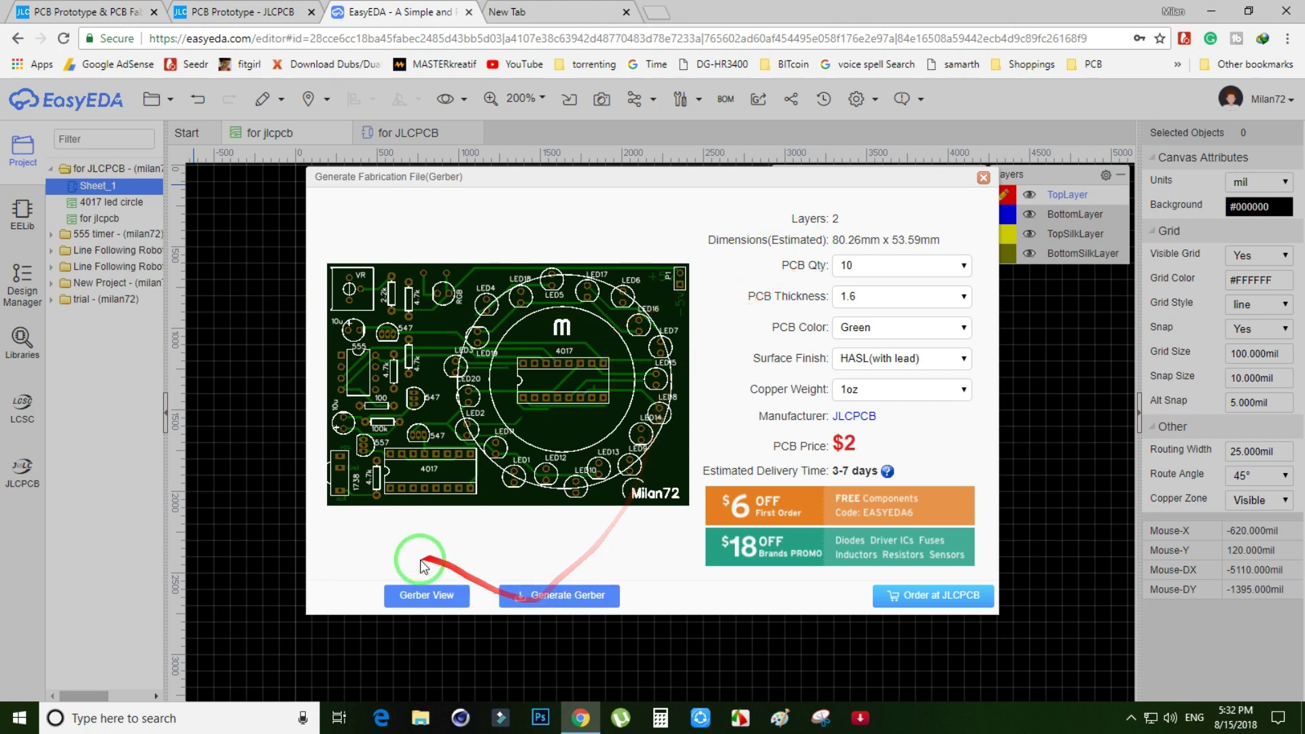
click(564, 598)
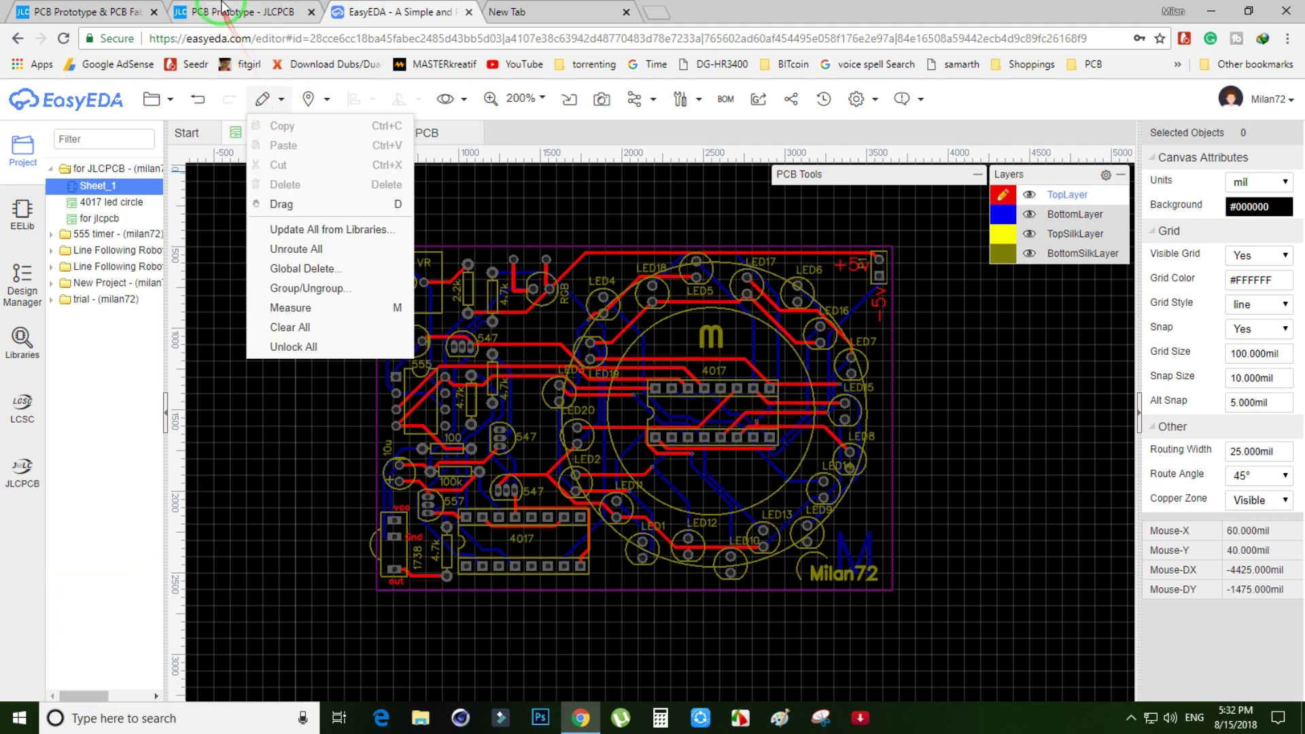
Upload the Gerber zip from Downloads > gerber to the JLCPCB quote form.
click(238, 11)
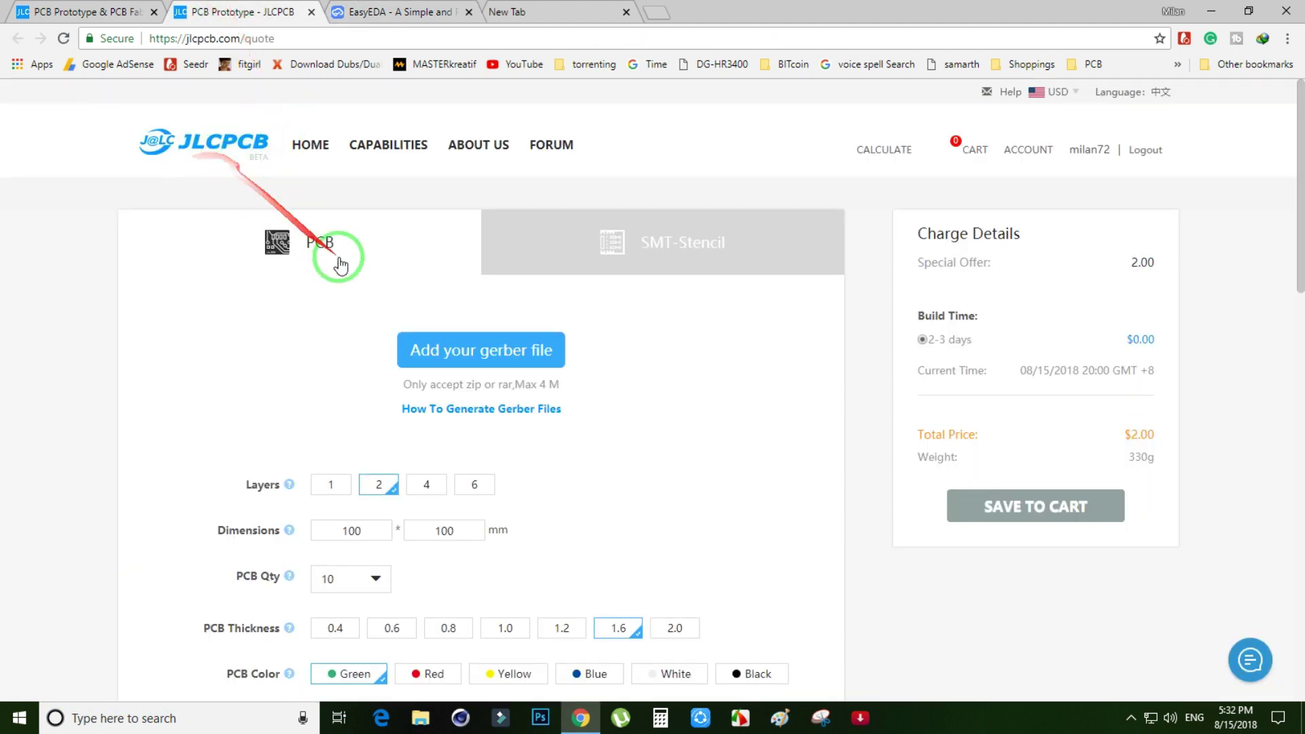
click(461, 353)
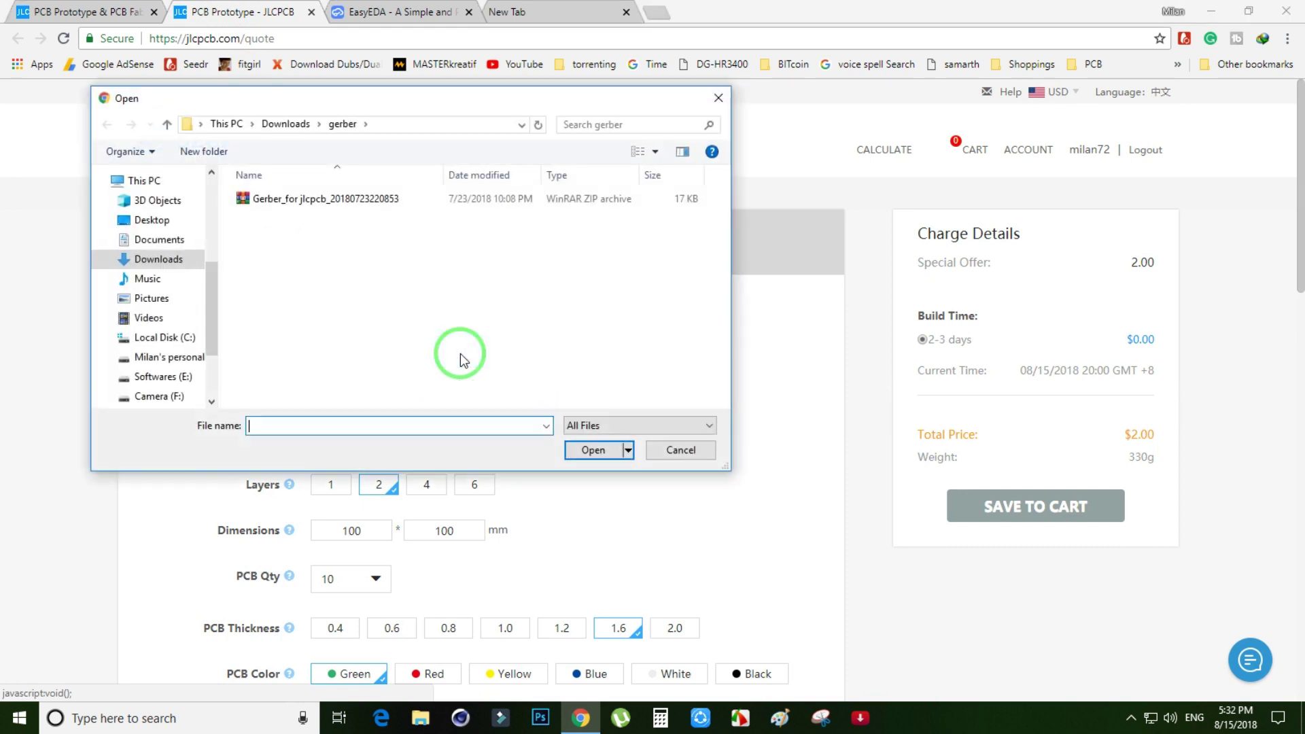
click(291, 200)
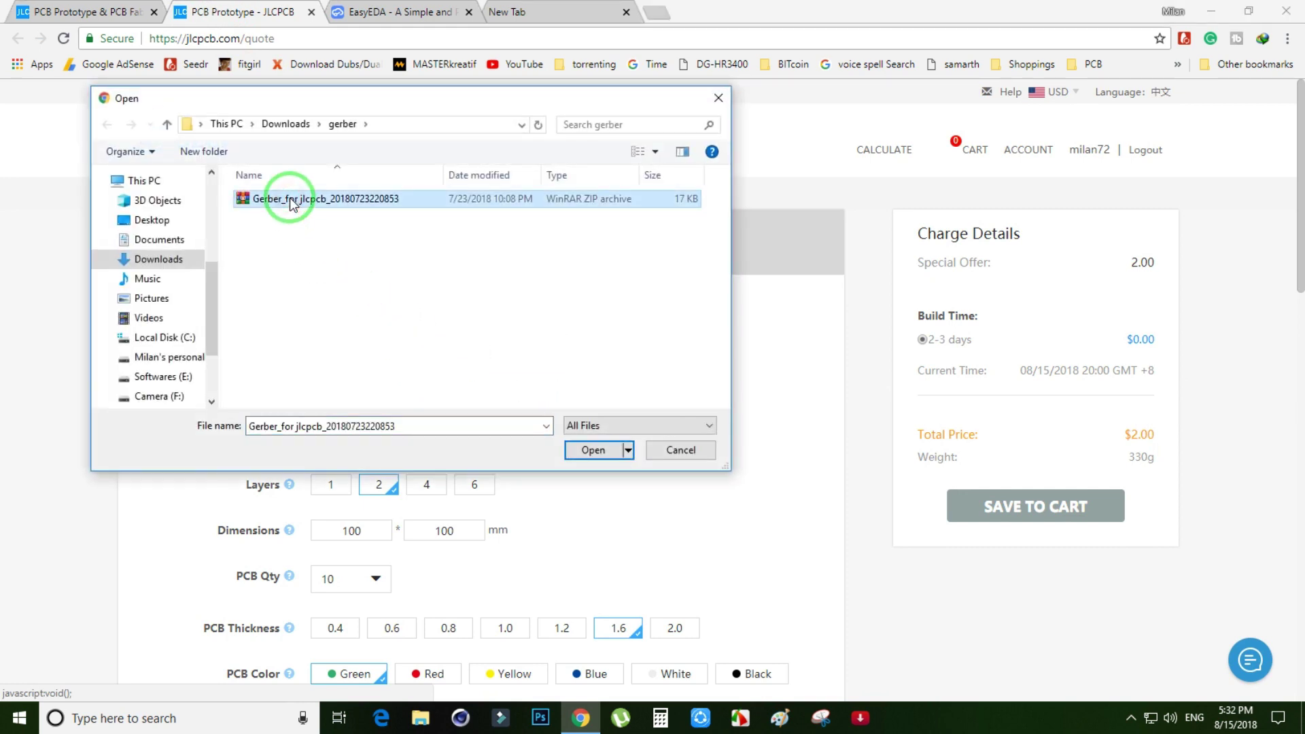
click(593, 451)
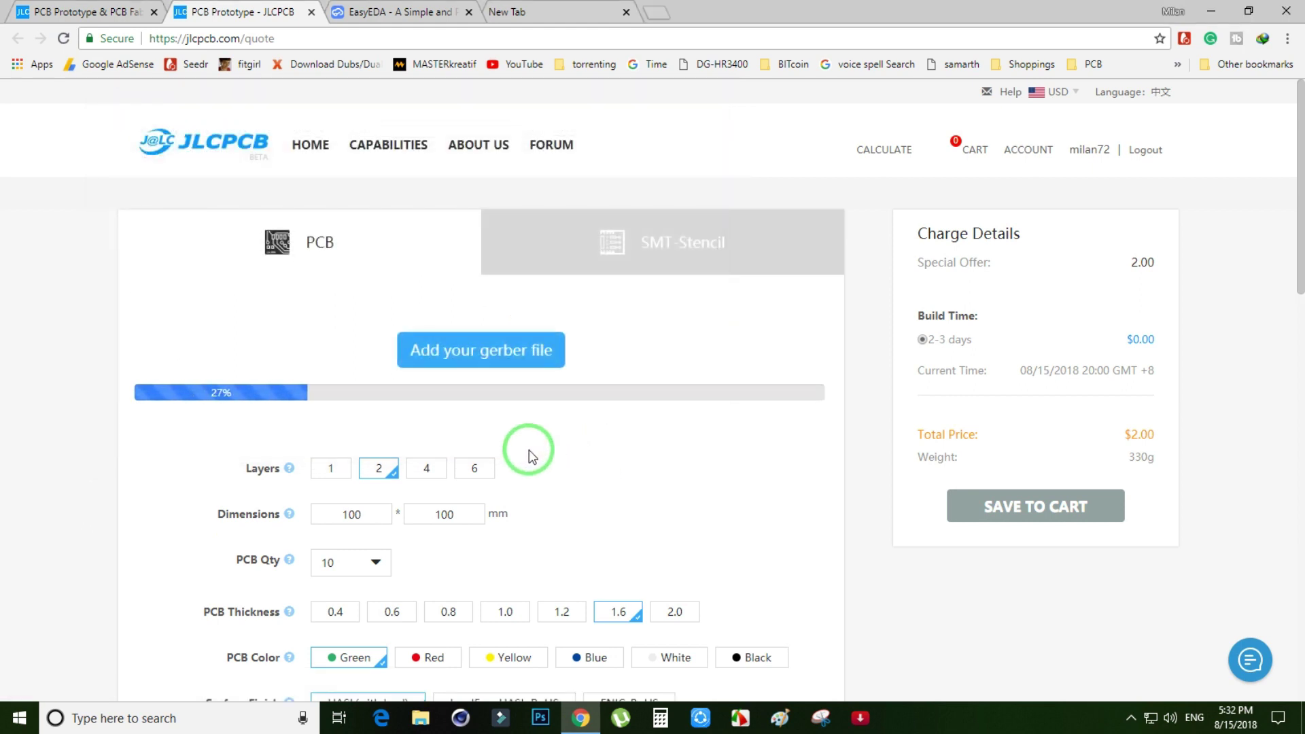
scroll(507, 347, down, 1)
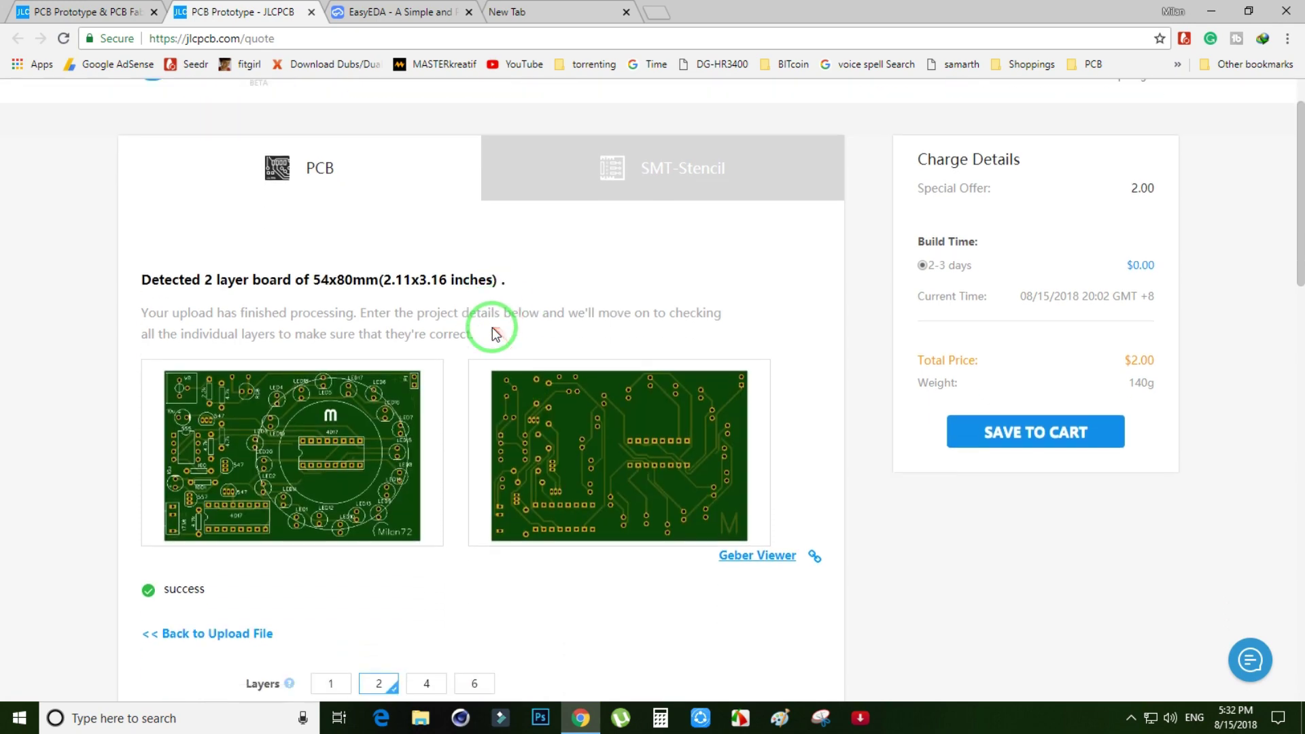
scroll(495, 333, down, 1)
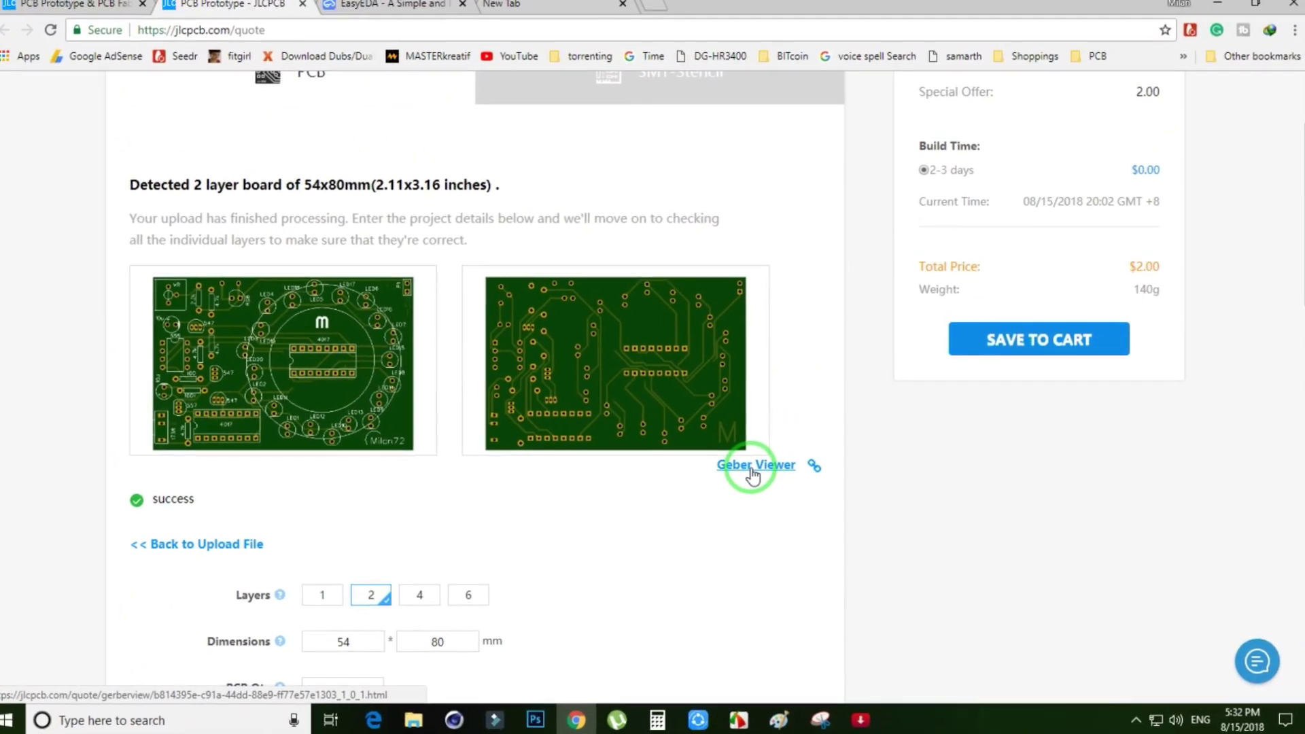
click(659, 381)
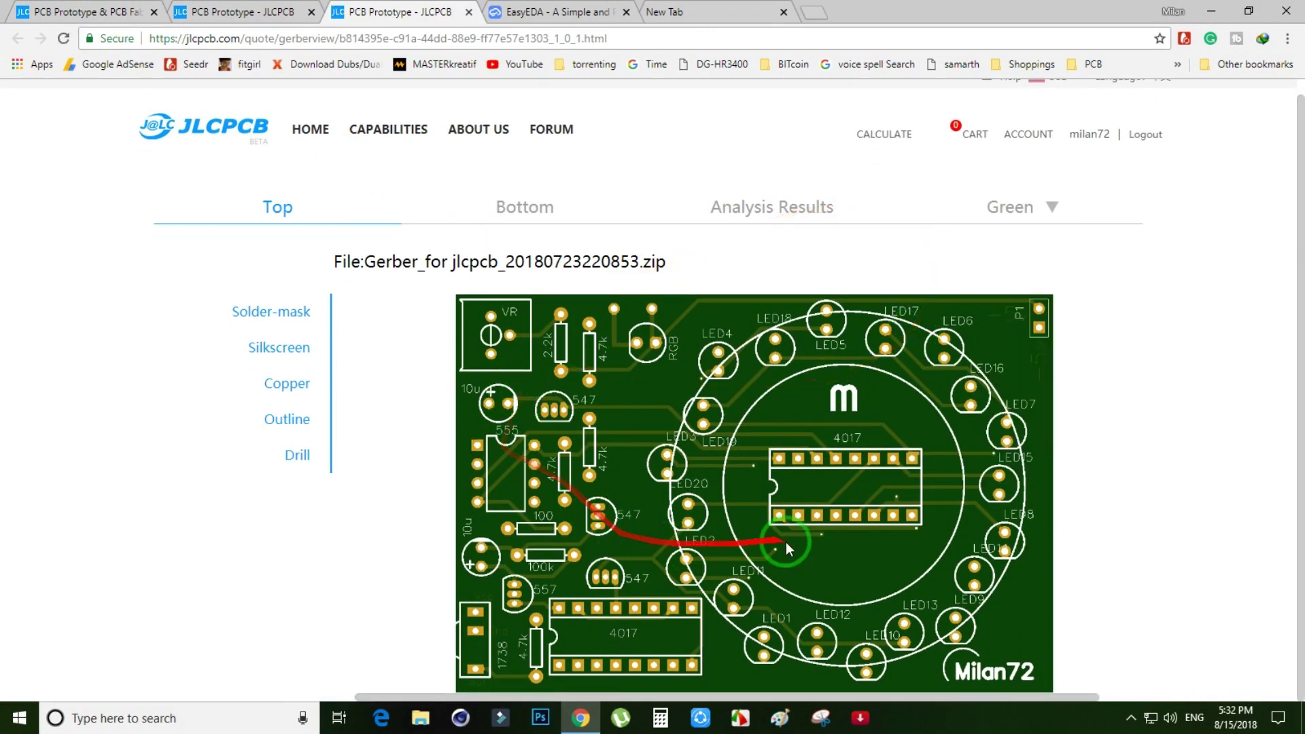
scroll(981, 606, up, 3)
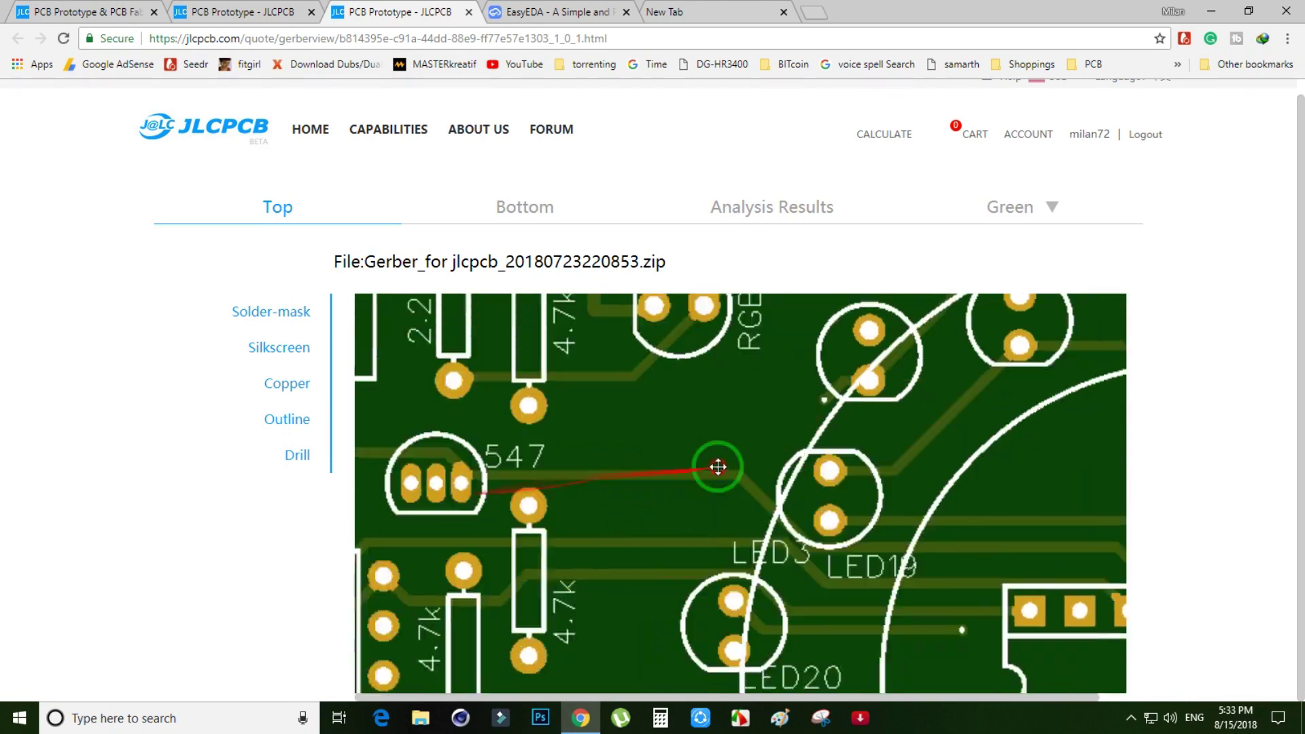
click(520, 208)
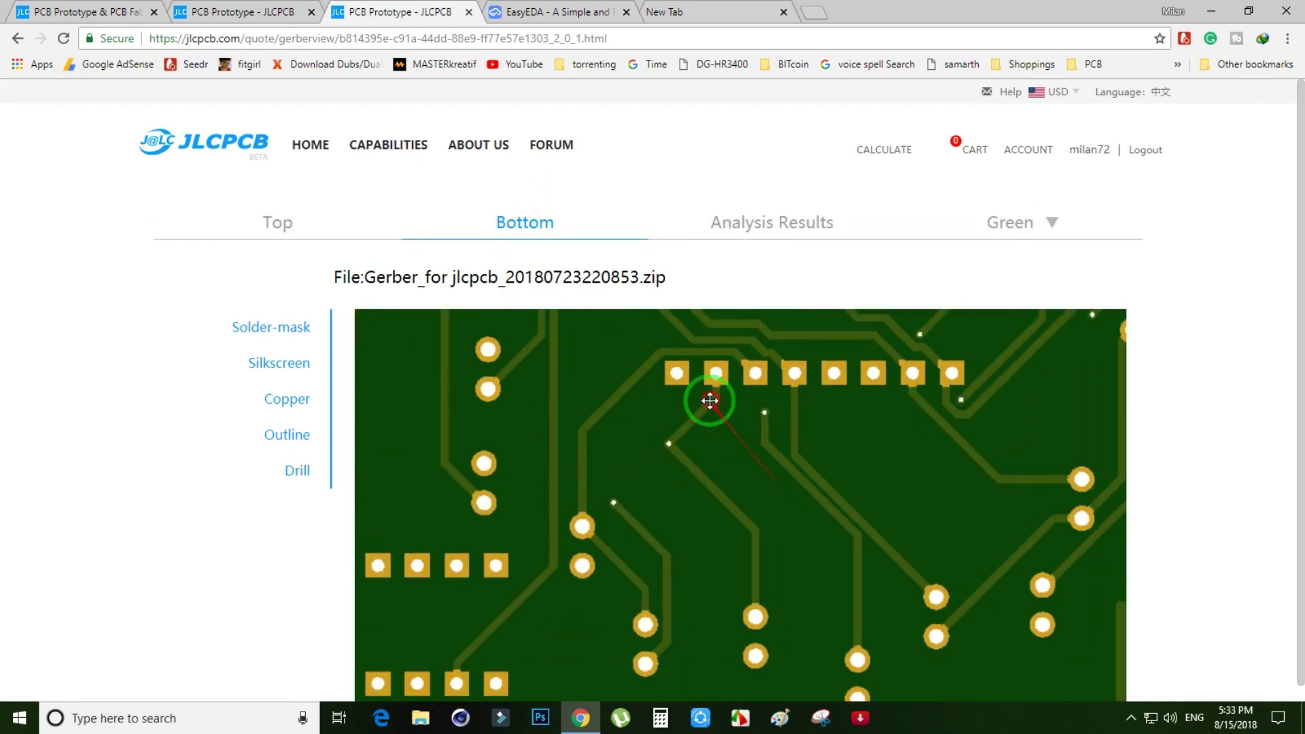
click(468, 12)
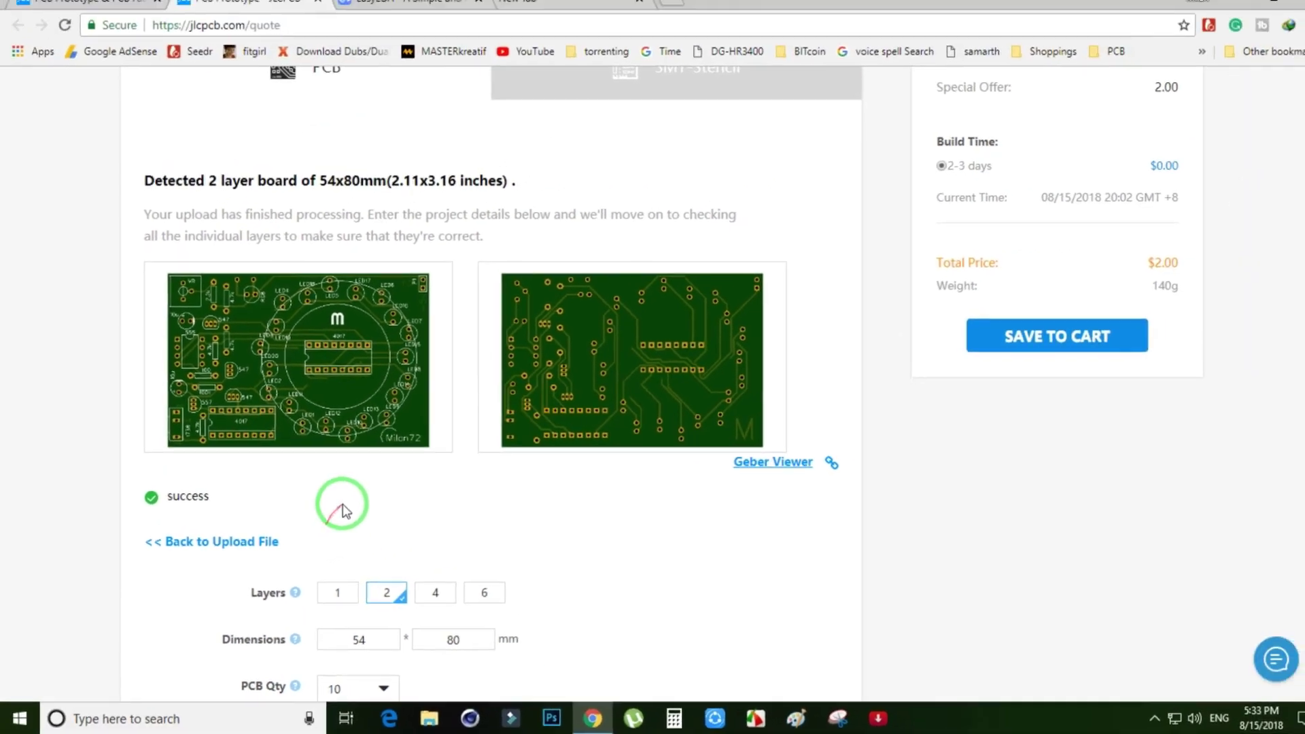
scroll(343, 503, down, 3)
scroll(352, 489, down, 2)
scroll(360, 442, down, 1)
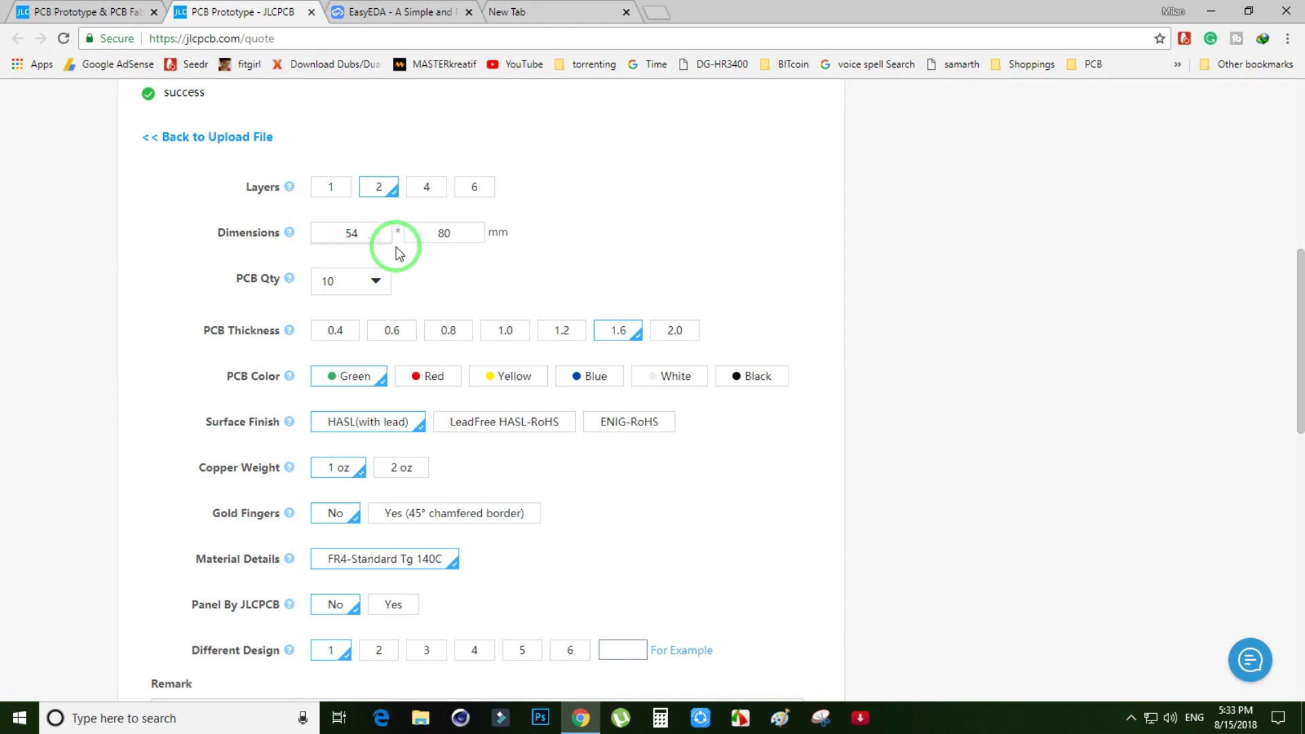
click(370, 281)
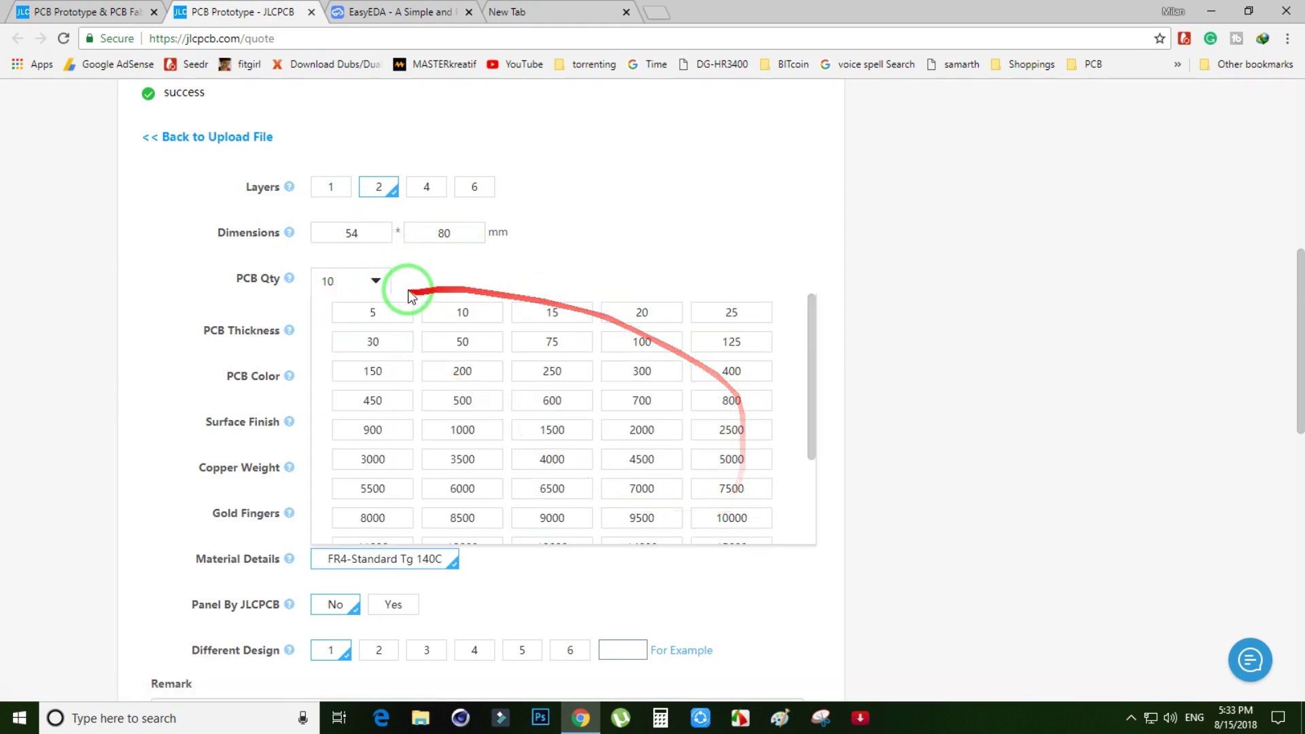
click(371, 284)
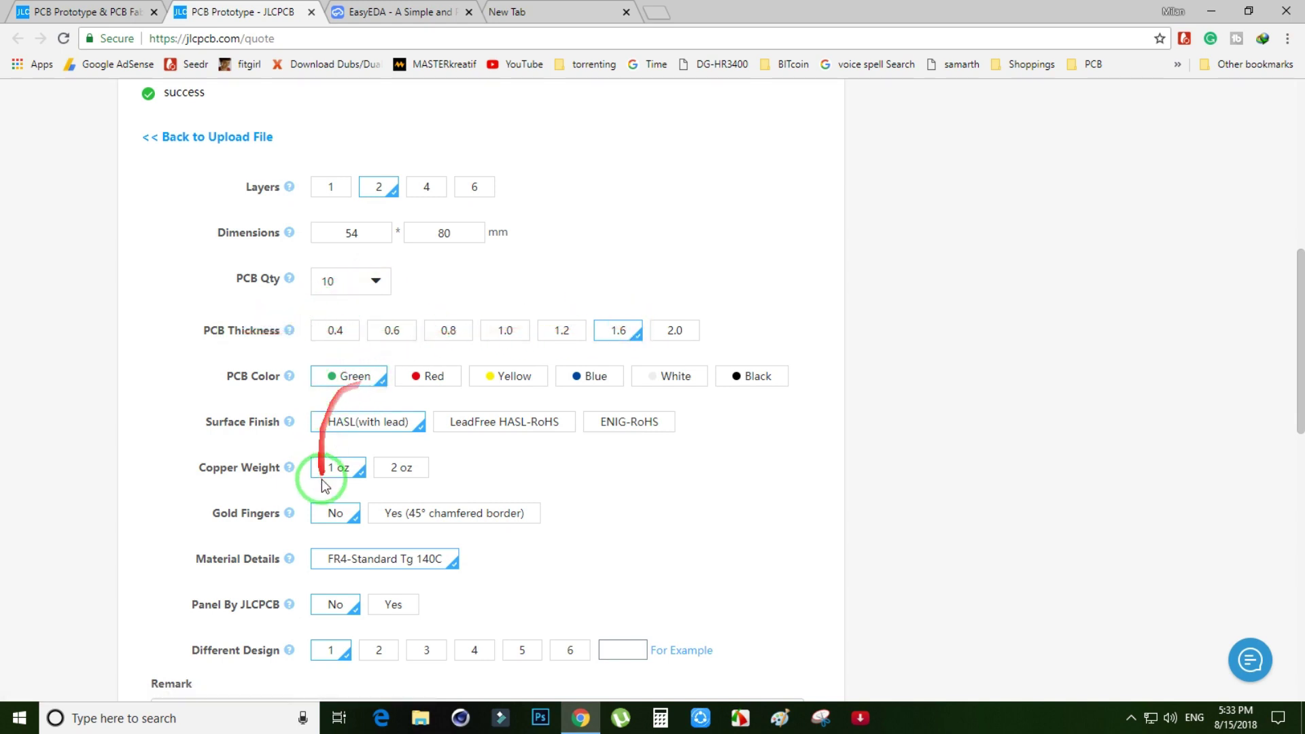
scroll(293, 408, down, 3)
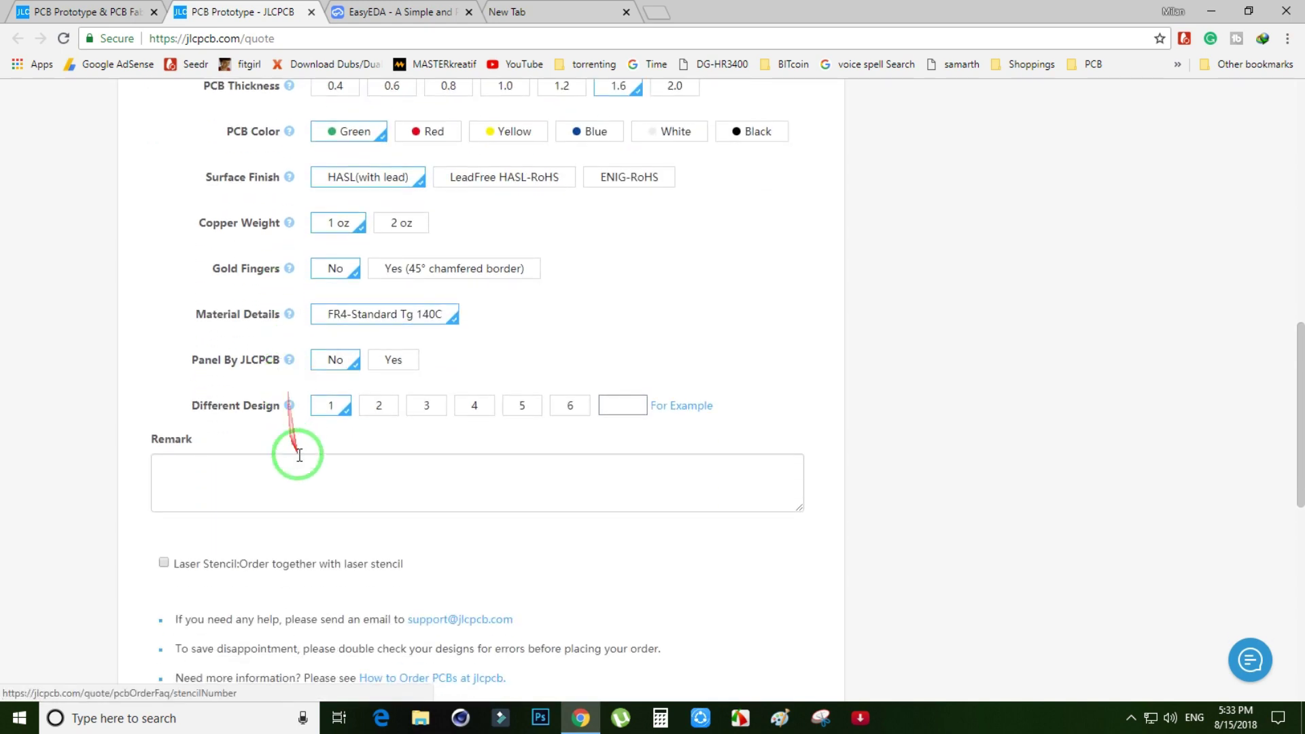
scroll(341, 178, up, 2)
scroll(341, 179, up, 4)
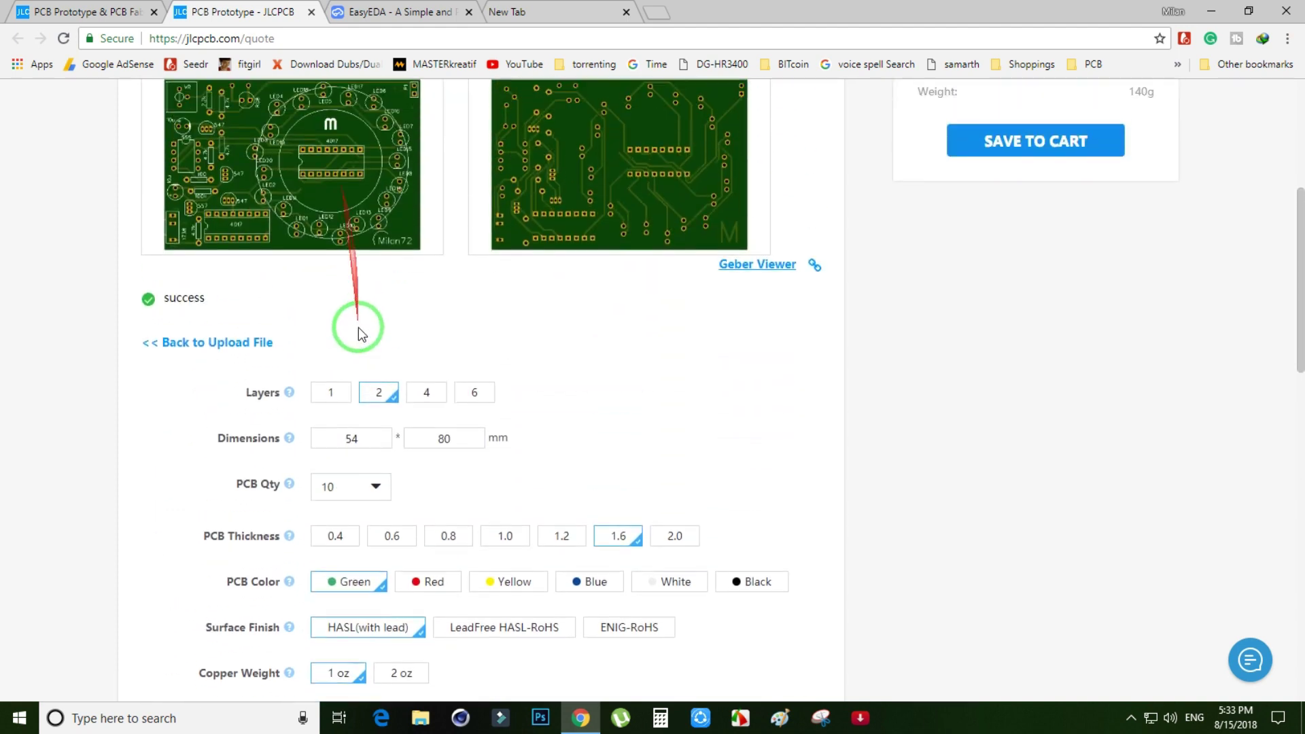
scroll(358, 327, up, 2)
scroll(394, 459, up, 1)
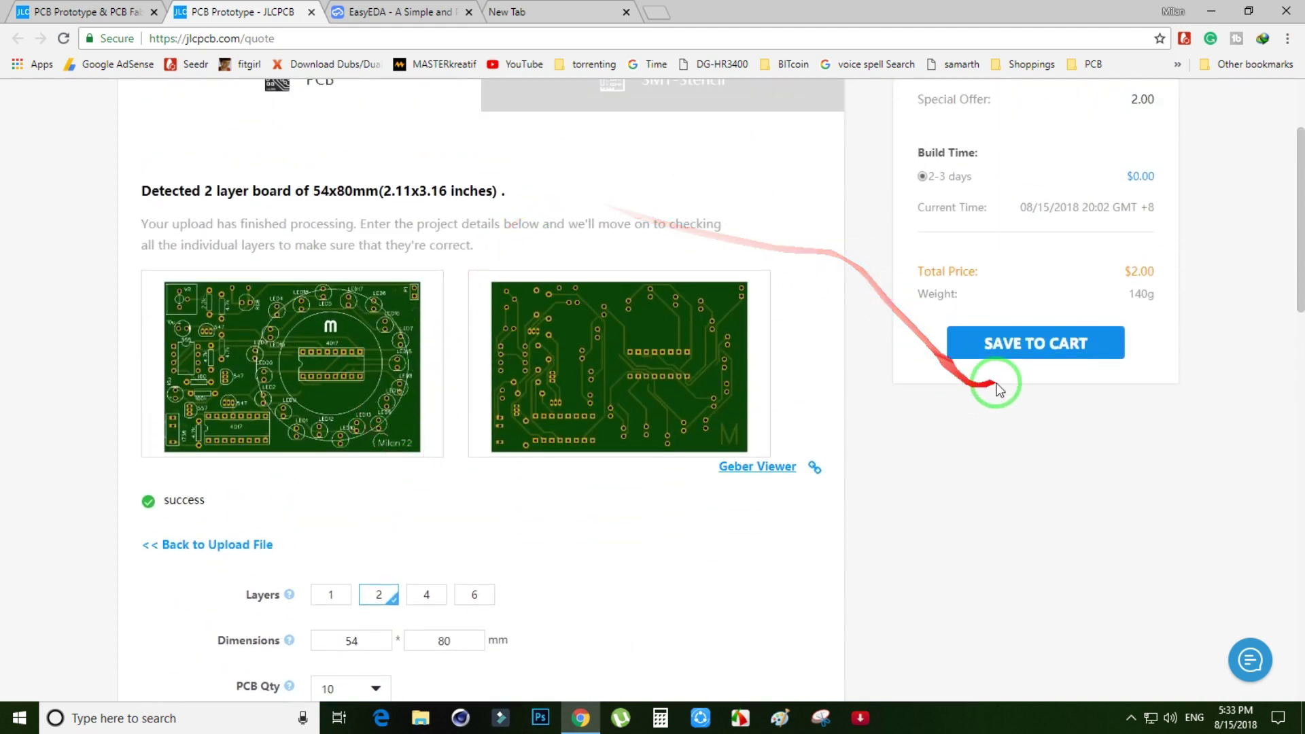
Add the $2 board order to the cart and check out with Registered Air Mail shipping.
click(1016, 347)
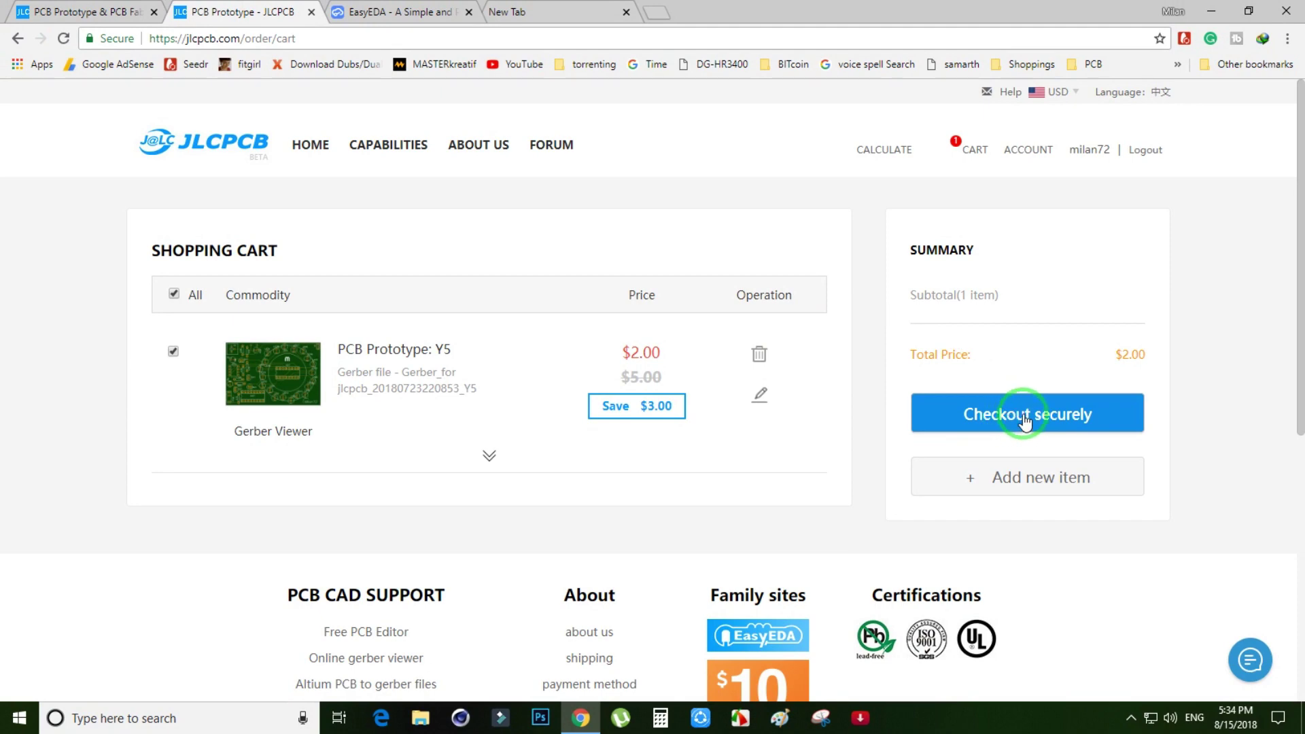
click(1025, 421)
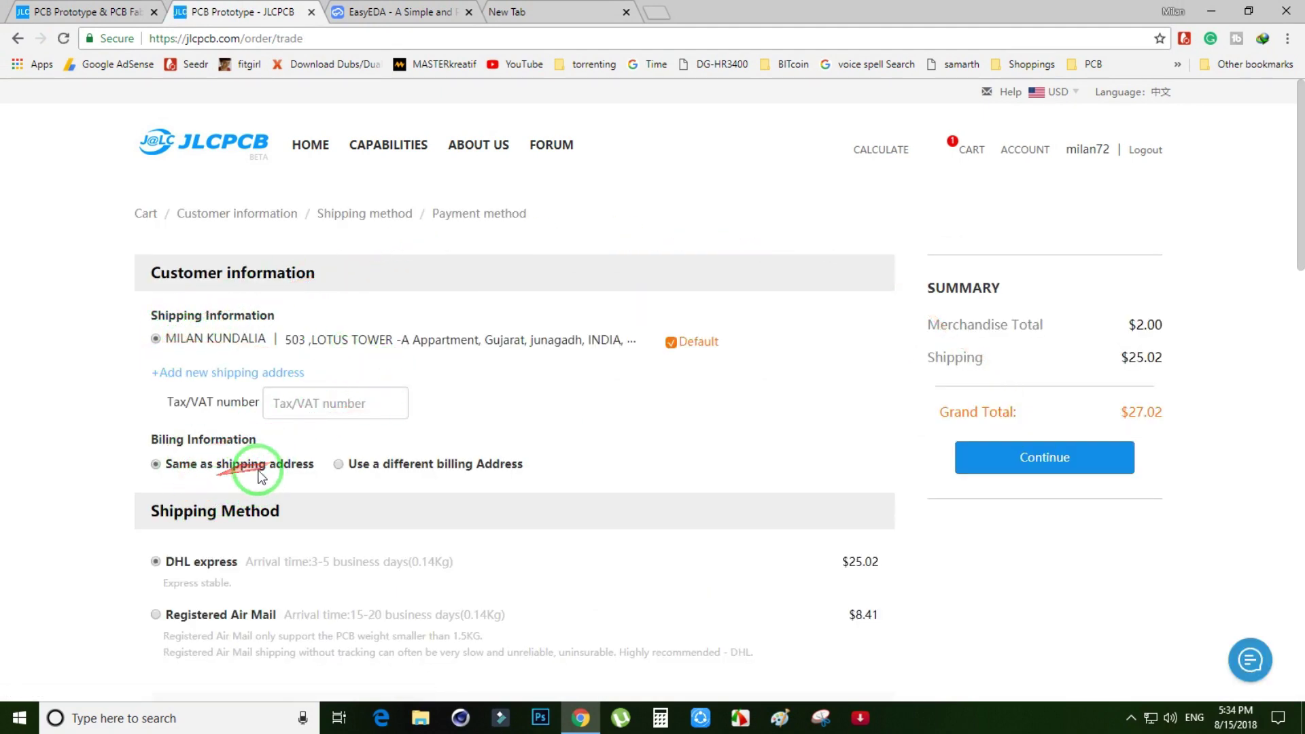
scroll(258, 476, down, 5)
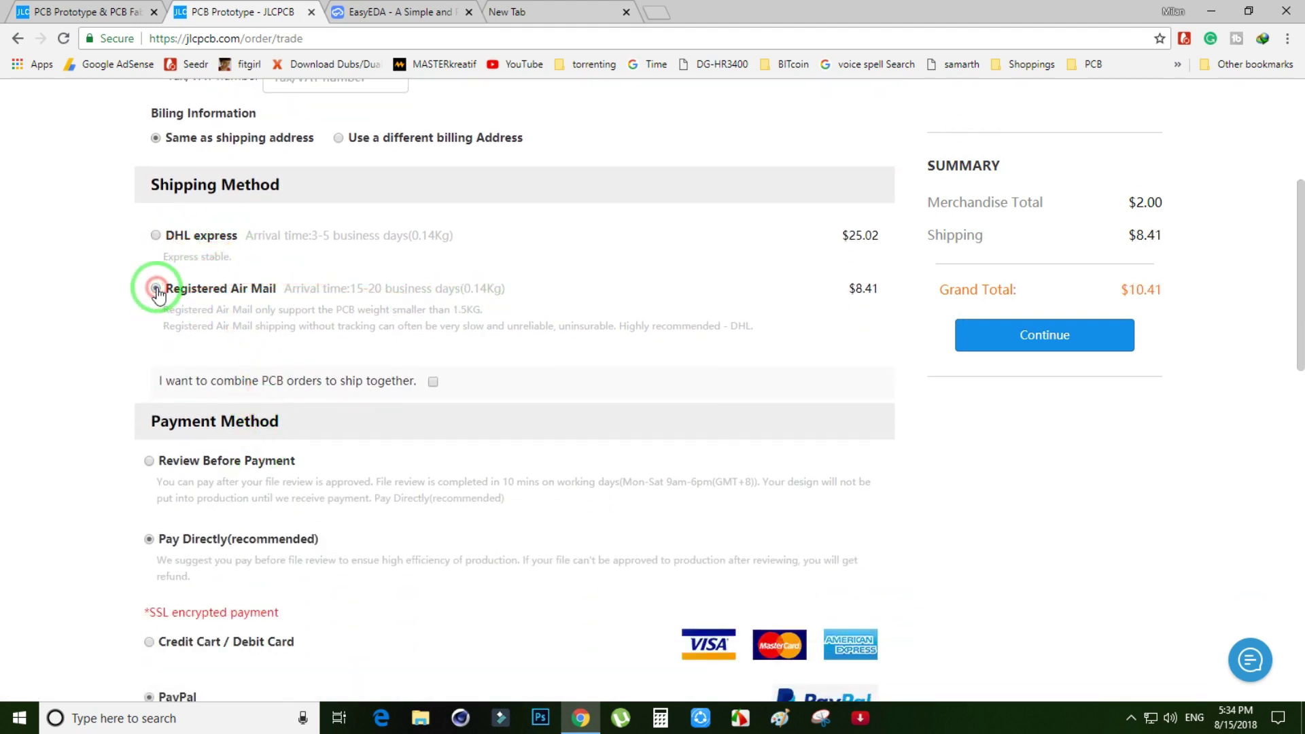
drag(157, 292, 851, 294)
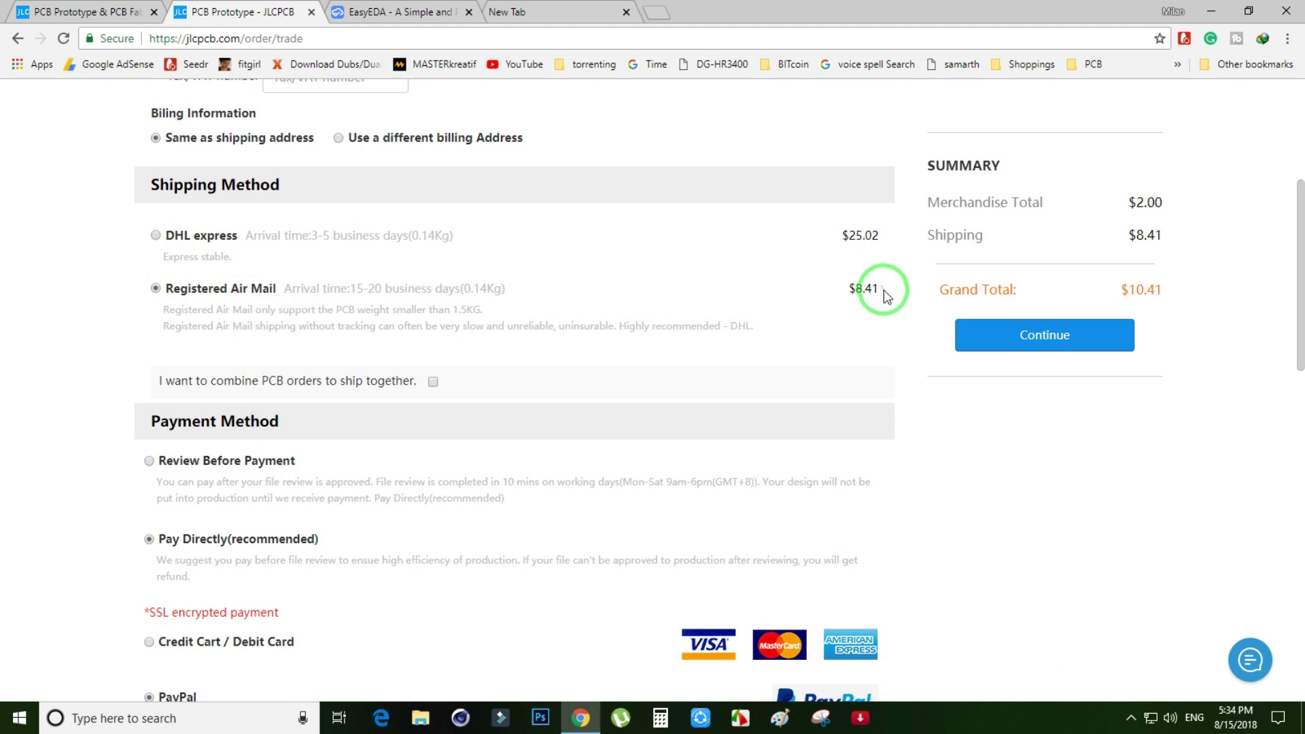
Choose PayPal as the payment method for the $10.41 order.
scroll(250, 433, down, 2)
scroll(250, 434, down, 3)
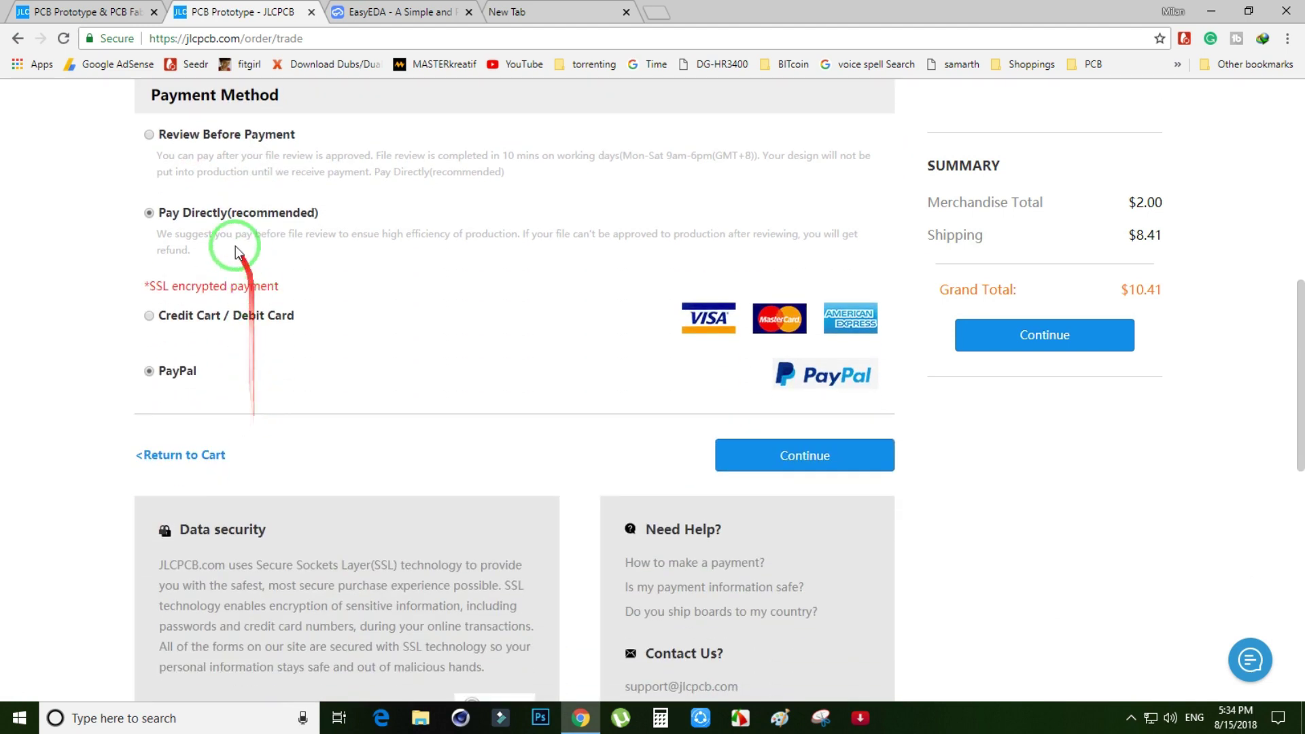
drag(142, 301, 150, 384)
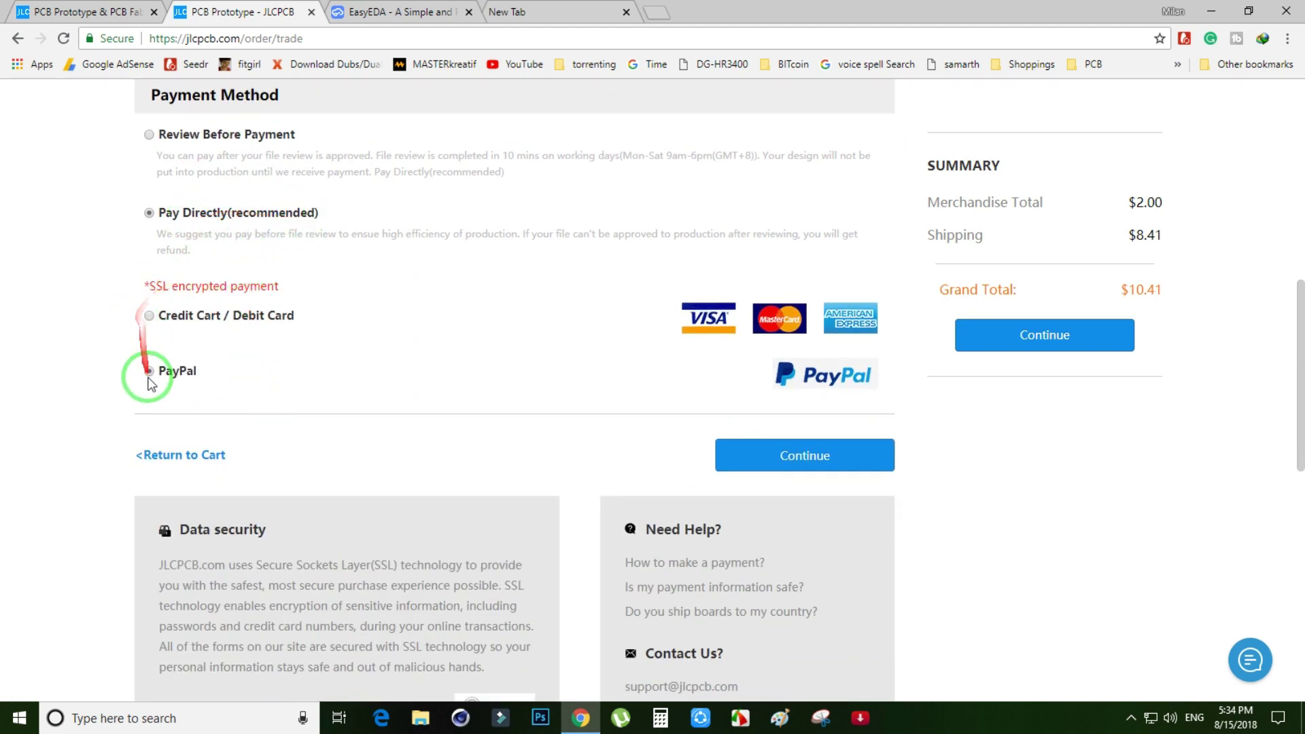